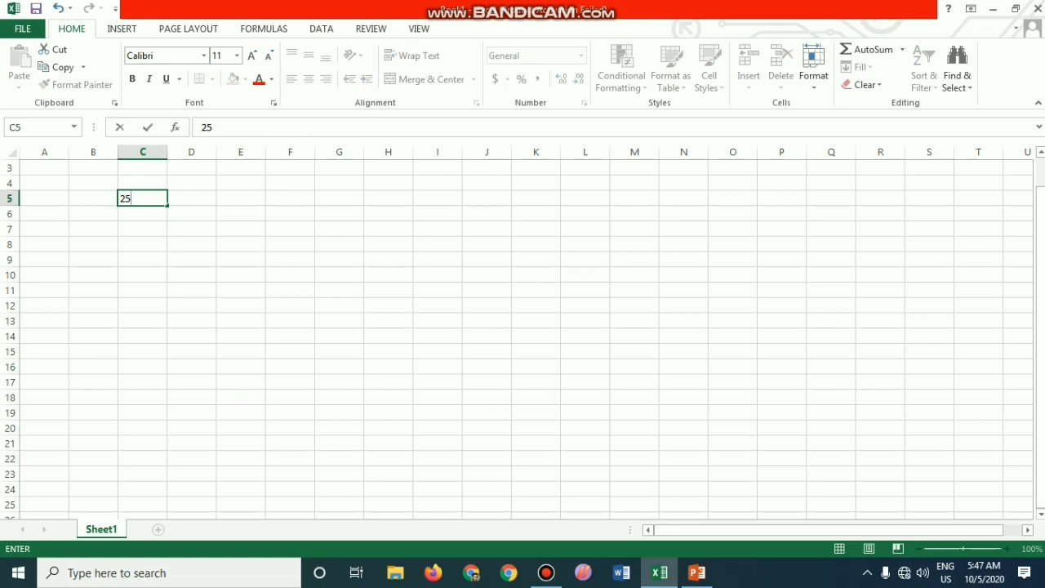
Step: Confirm 25 in C5, enter 15 in D5, and review both values in row 5
key(Tab)
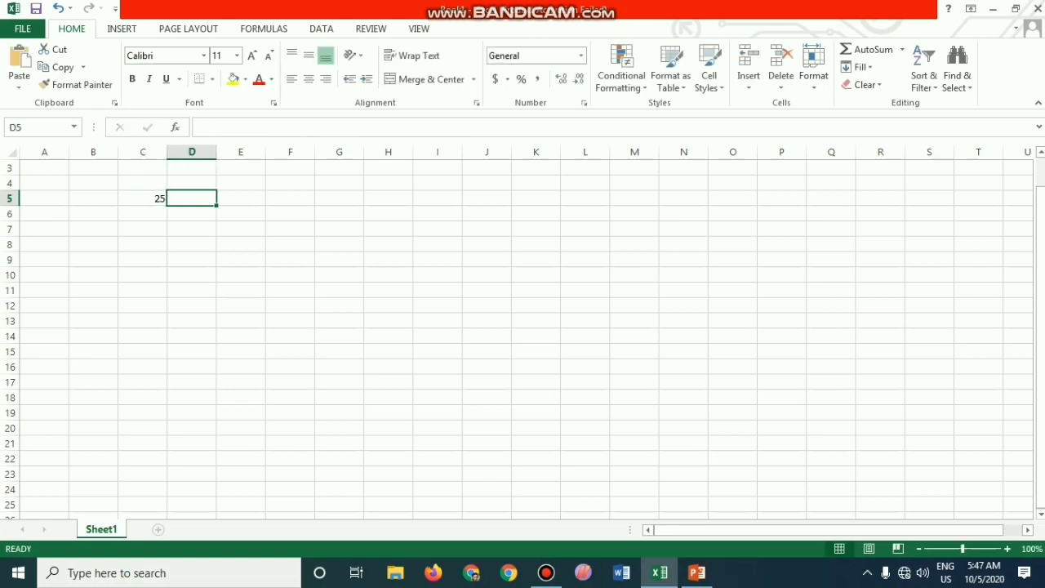
text(15)
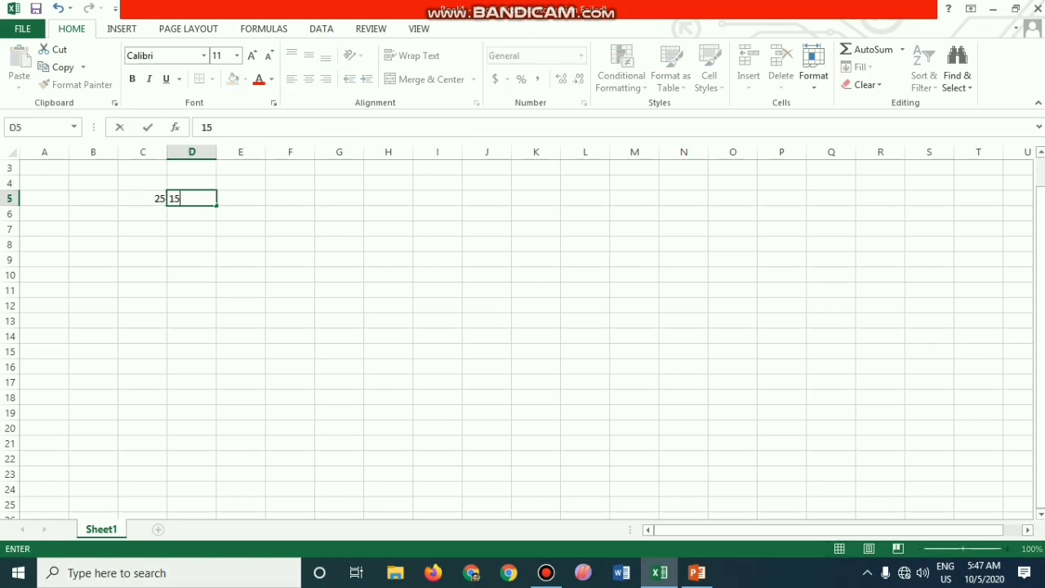
key(Tab)
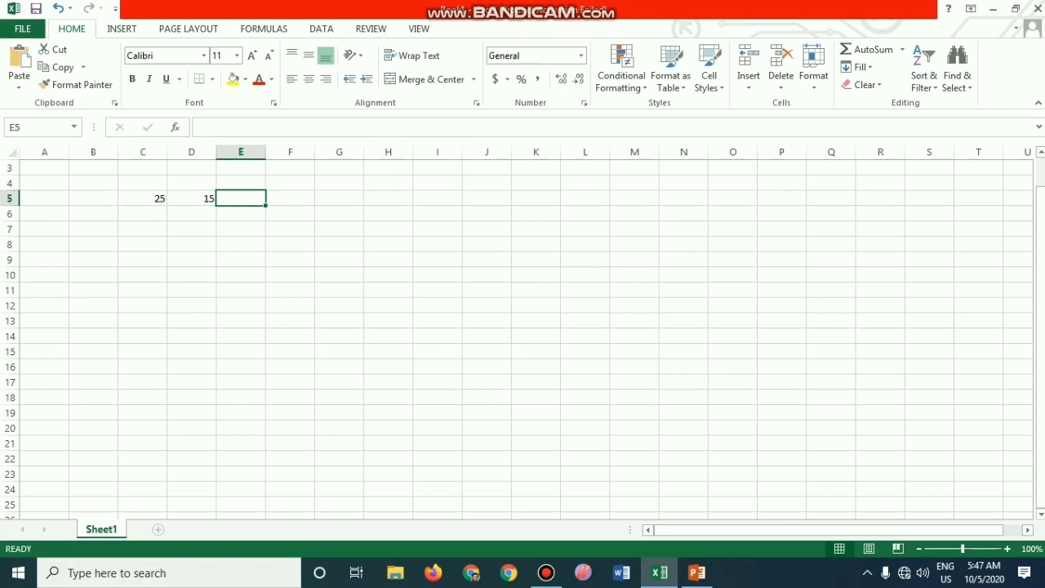
key(Left)
key(Left)
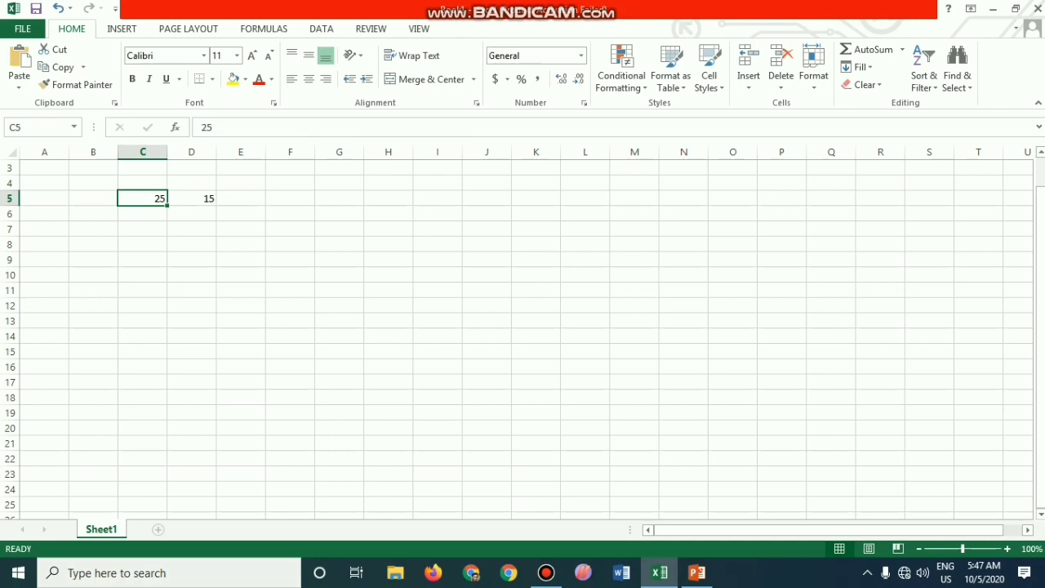
key(Right)
key(Right)
key(Left)
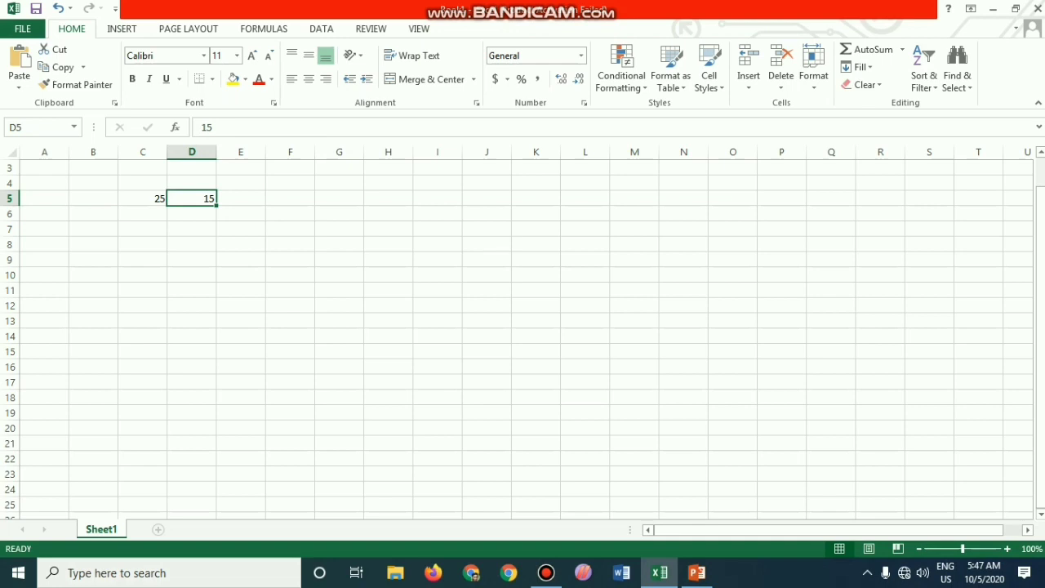
key(Right)
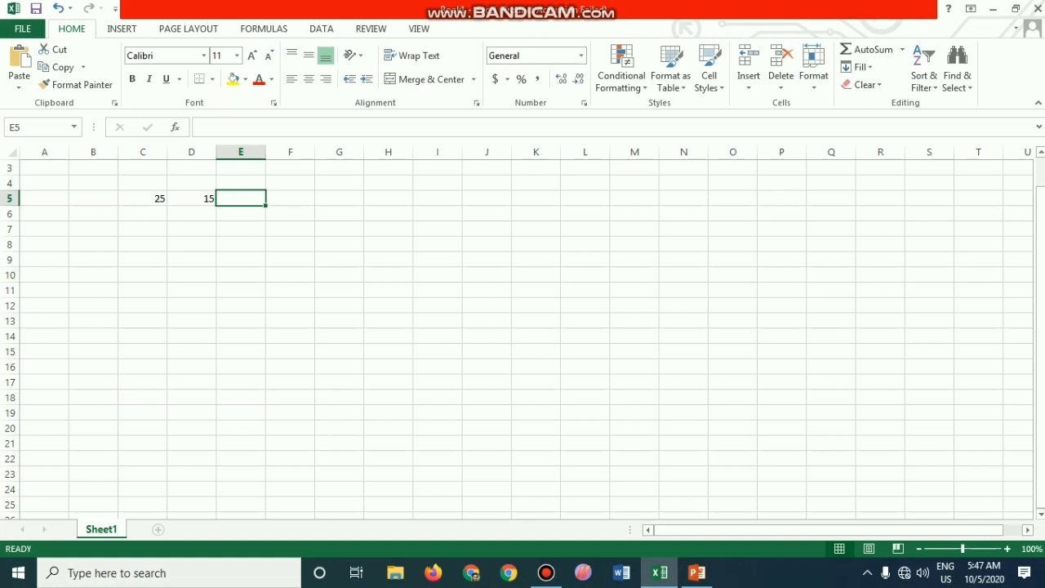
Step: Build the formula =C5+D5 in E5 so it displays 40
text(=)
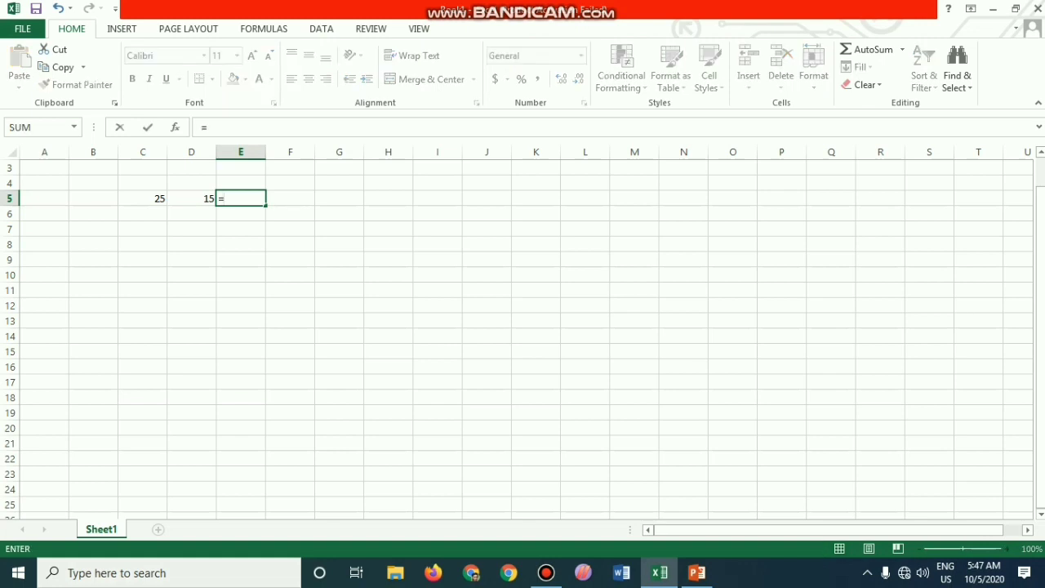
click(163, 198)
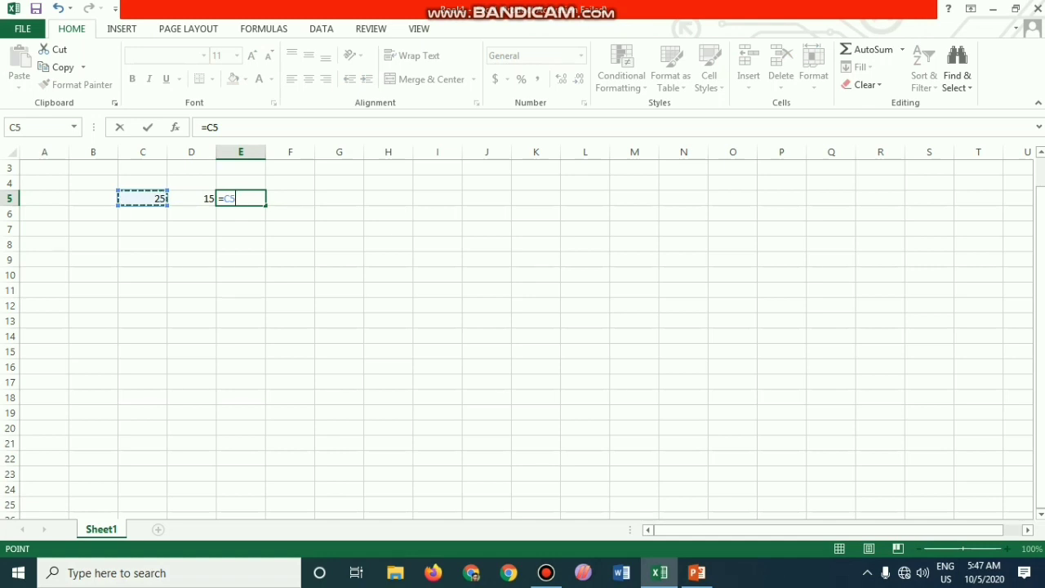
click(218, 198)
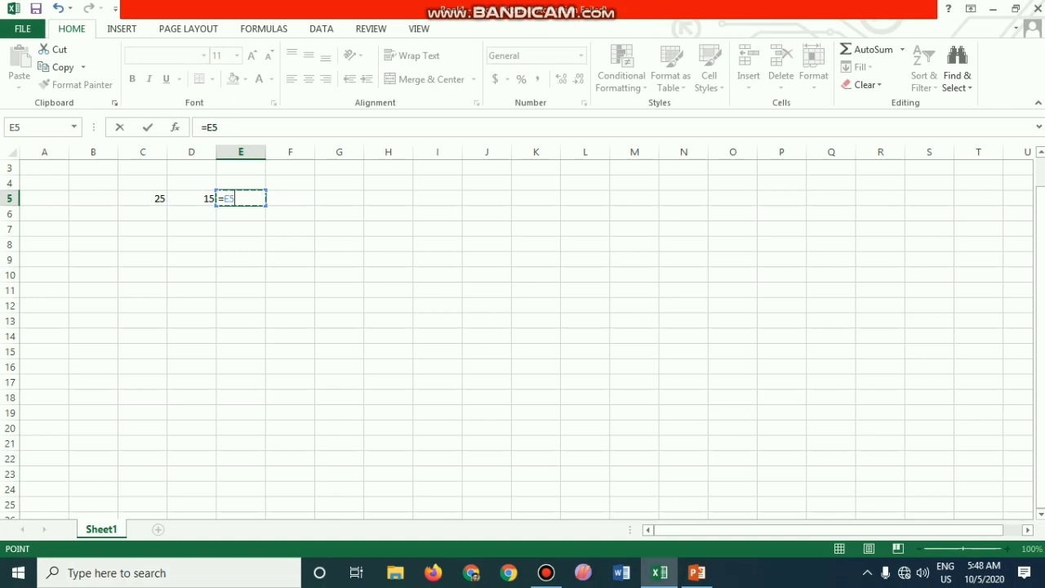
click(190, 198)
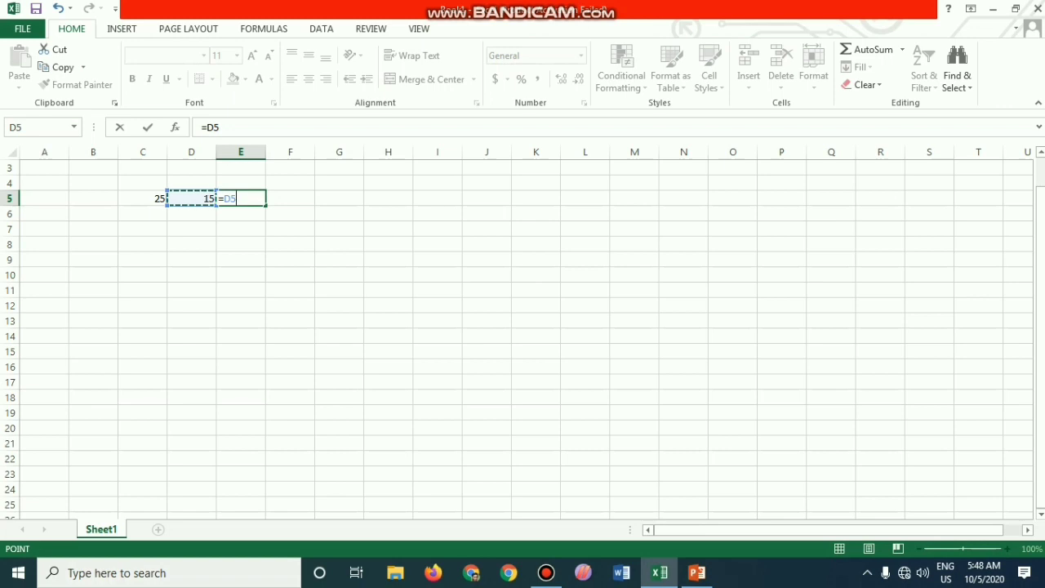
click(143, 198)
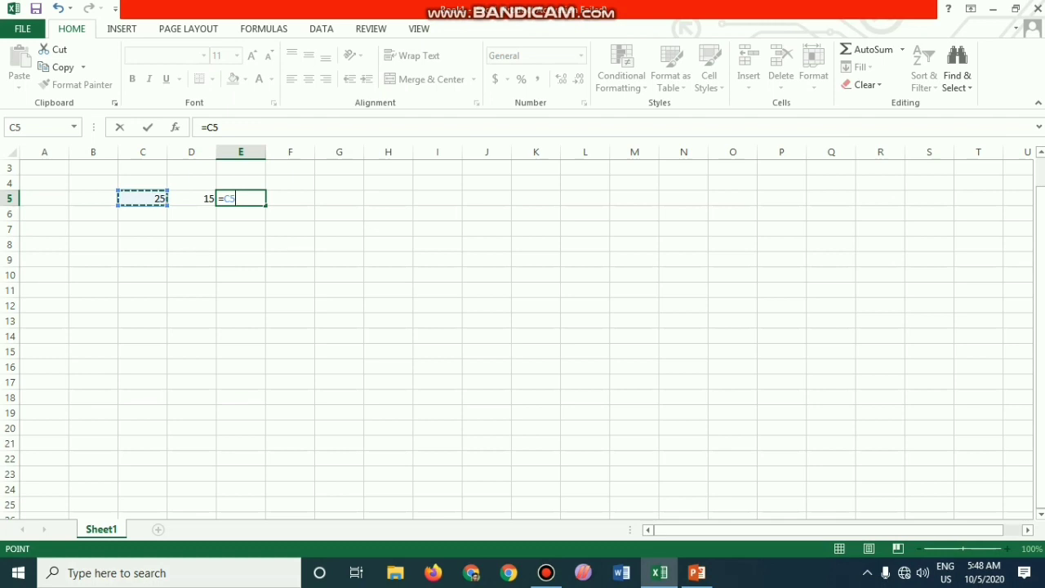
text(+)
click(191, 198)
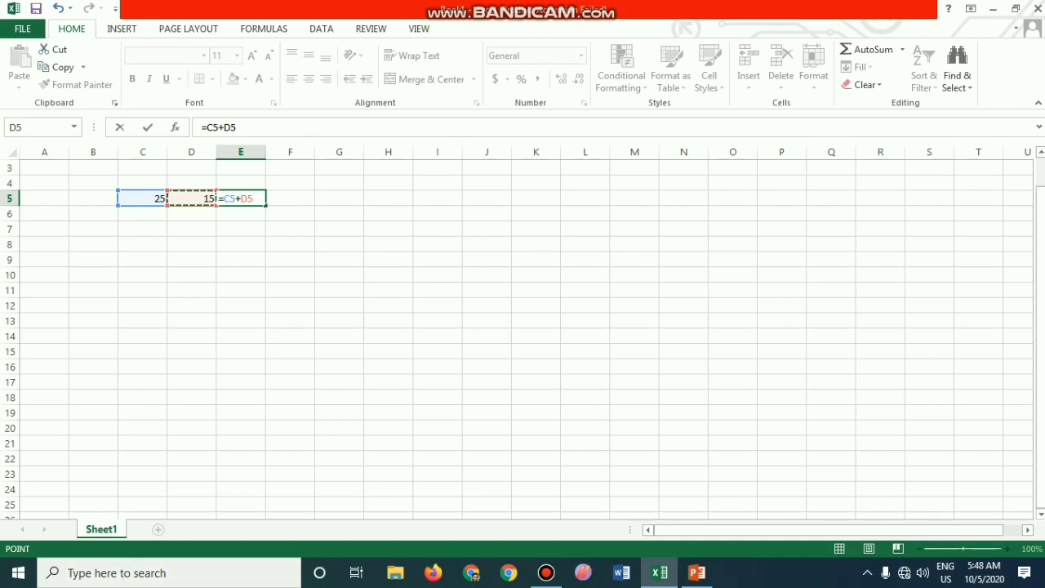
key(ctrl+Return)
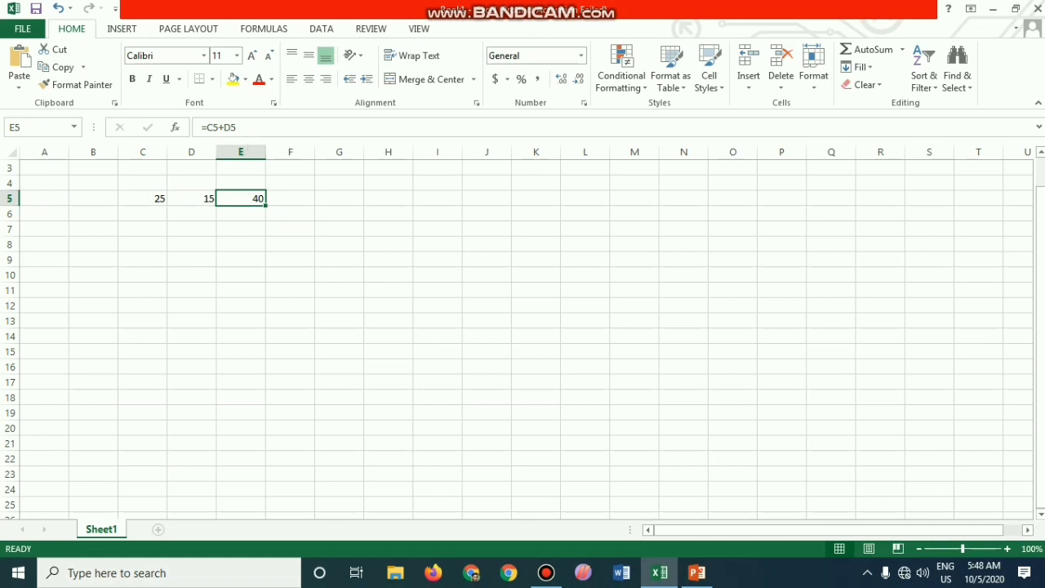
click(290, 198)
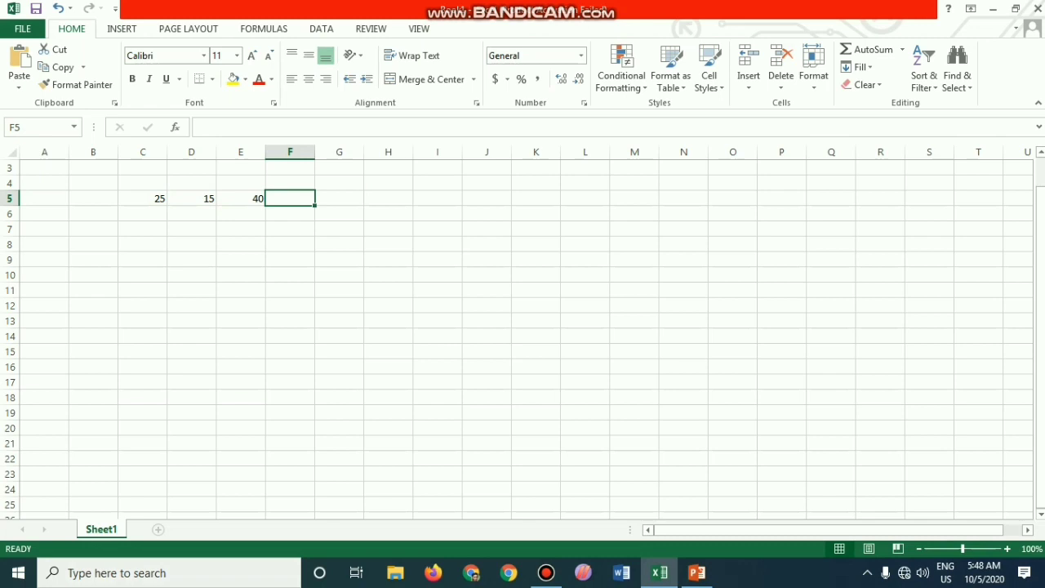
Step: Enter =c5+d5+e5 in F5 to total the row as 80
text(=)
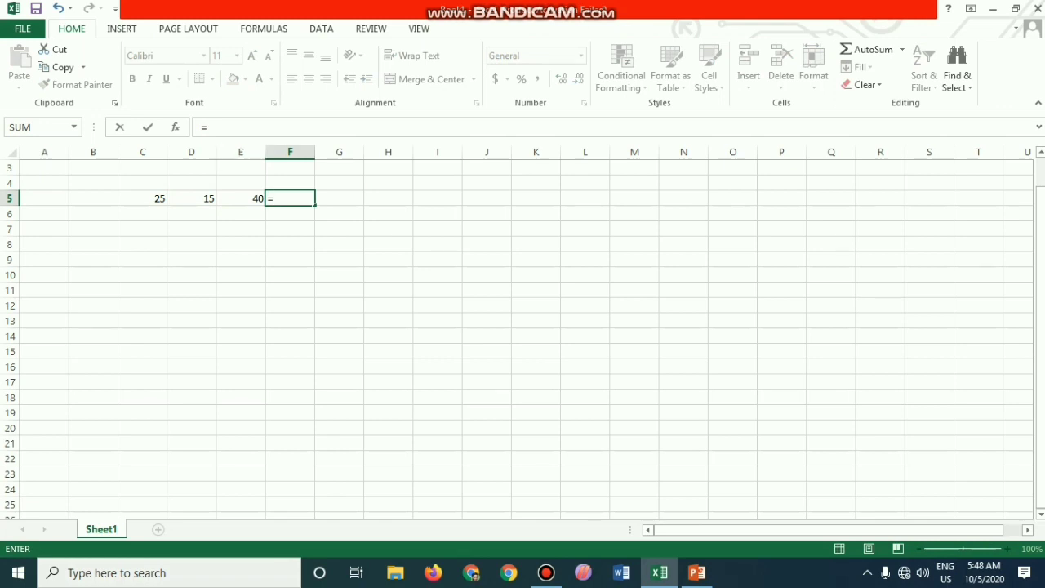
click(211, 127)
text(c5)
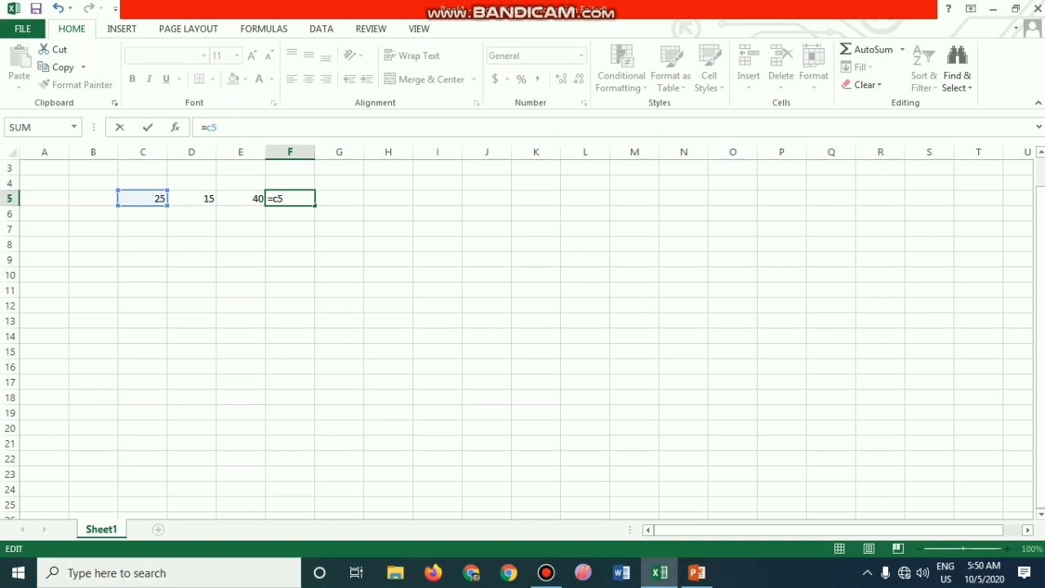
text(+d)
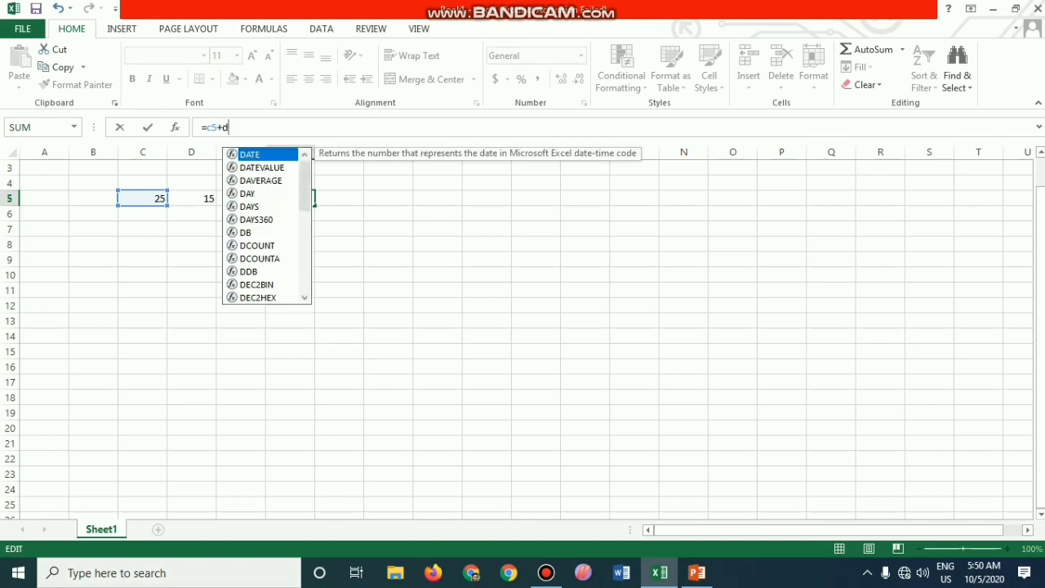
text(5+)
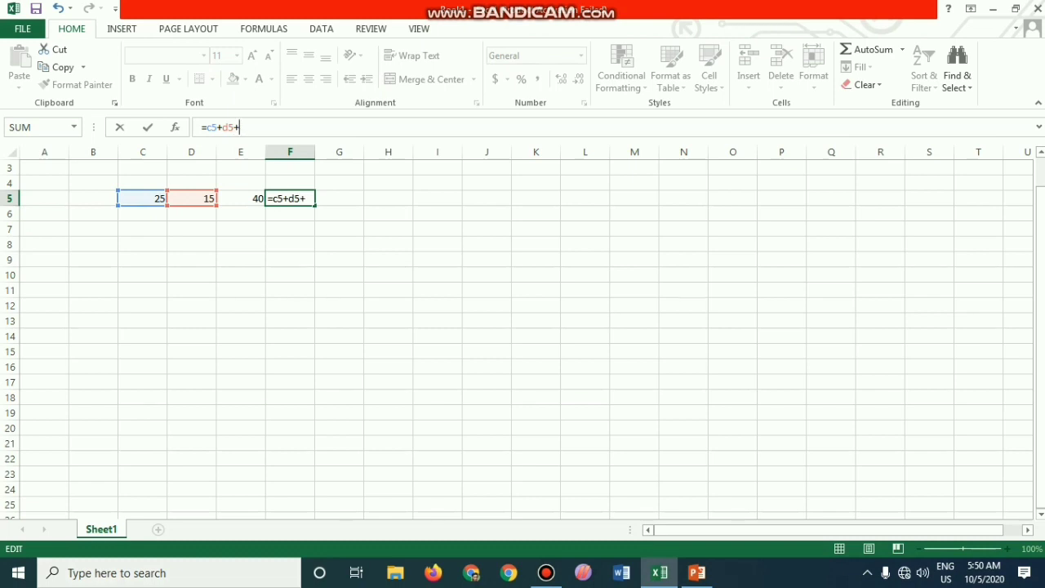
text(e5)
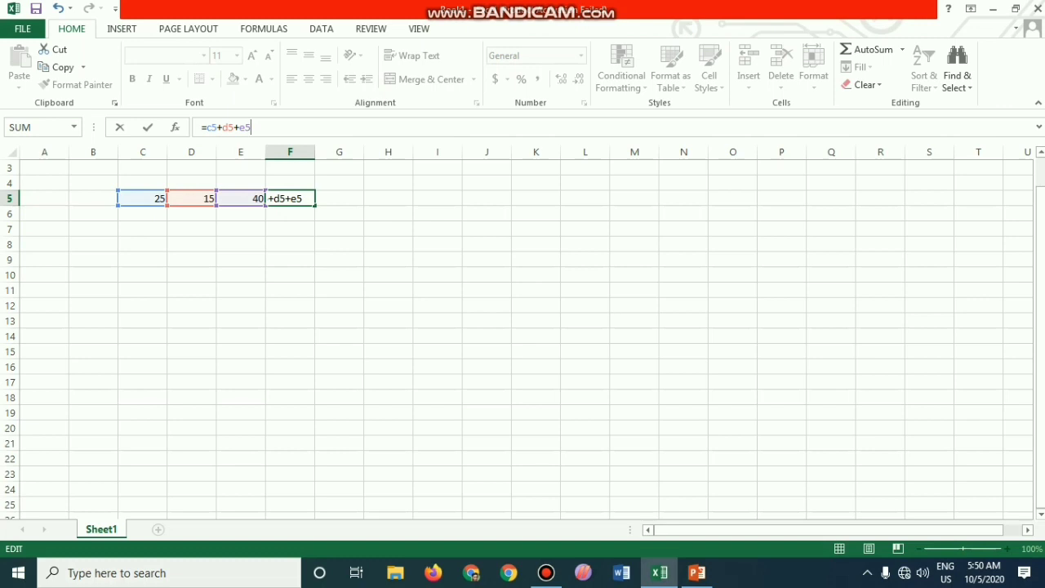
key(Return)
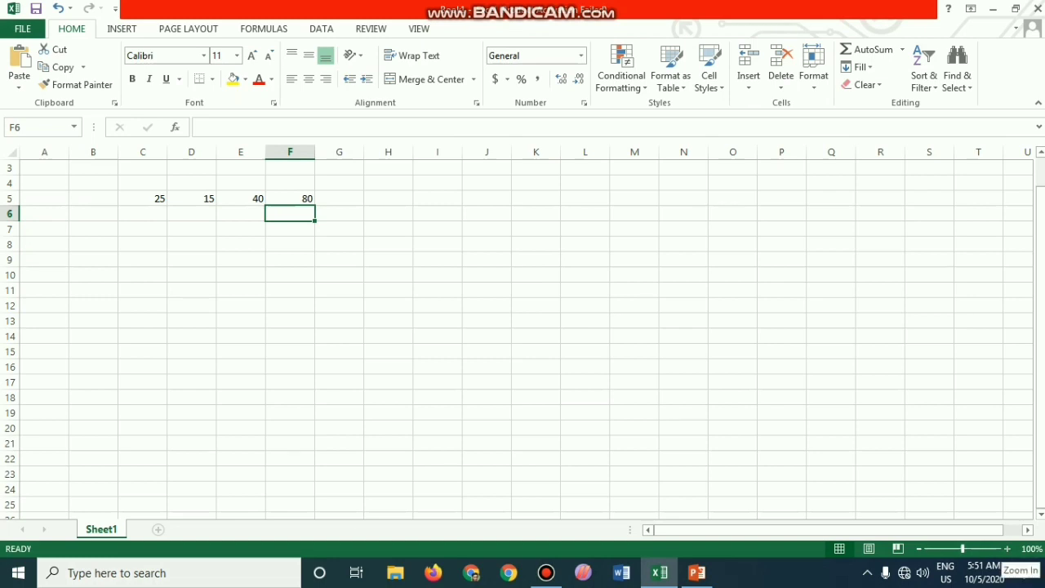
Step: Zoom the sheet view in to 150%
click(1007, 548)
click(1007, 549)
click(1007, 549)
click(1007, 549)
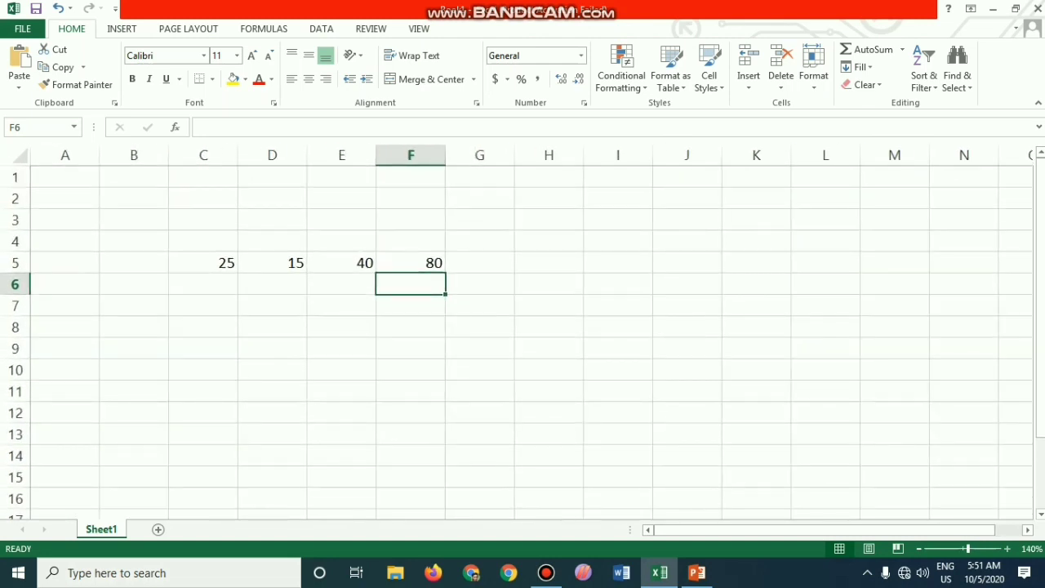
click(1007, 549)
click(215, 271)
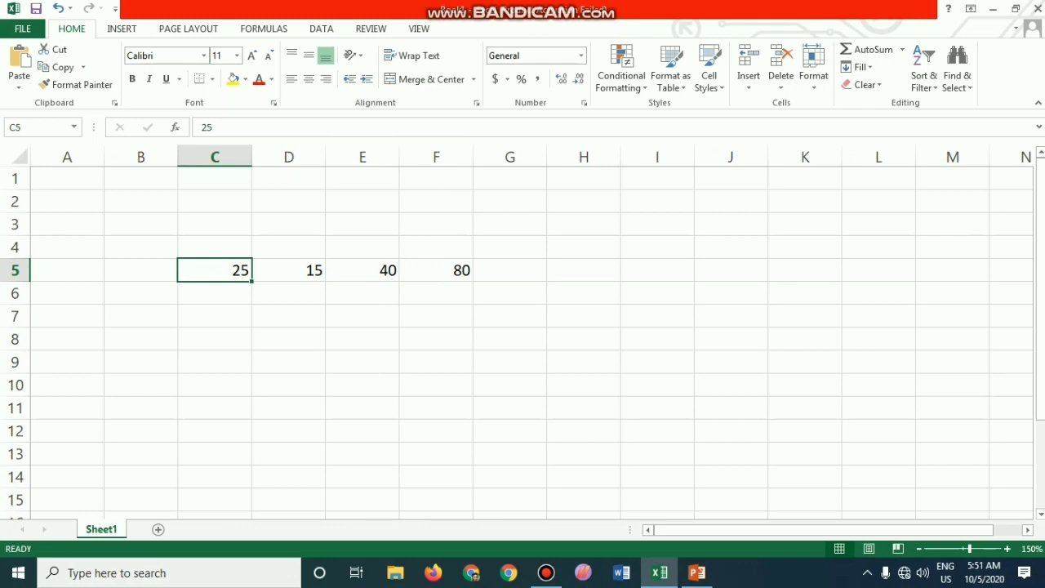
Step: Fill C5:F5 (25, 15, 40, 80) down through row 12
key(shift+Right)
key(shift+Right)
key(shift+Right)
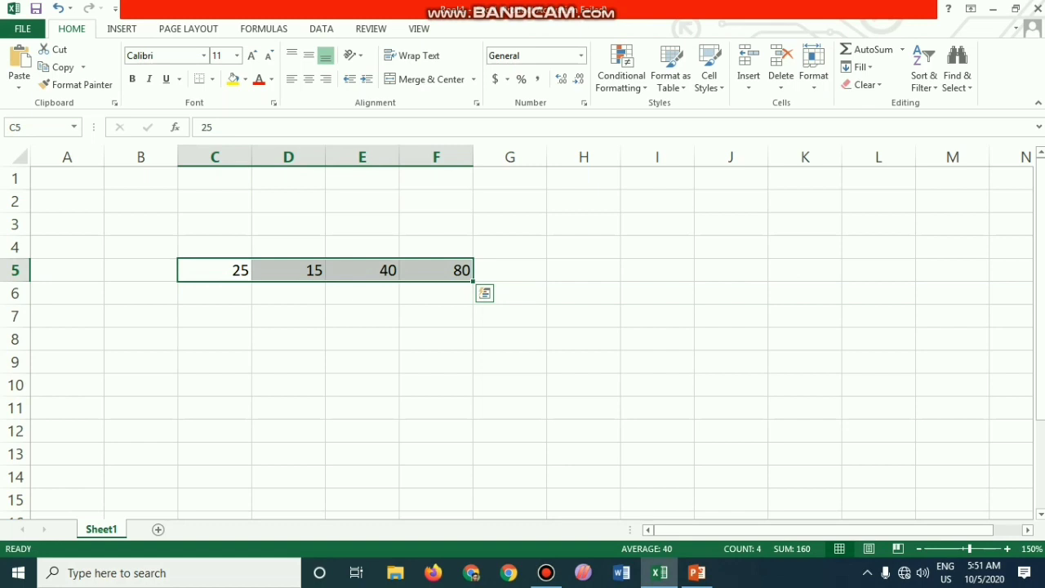
drag(472, 280, 474, 441)
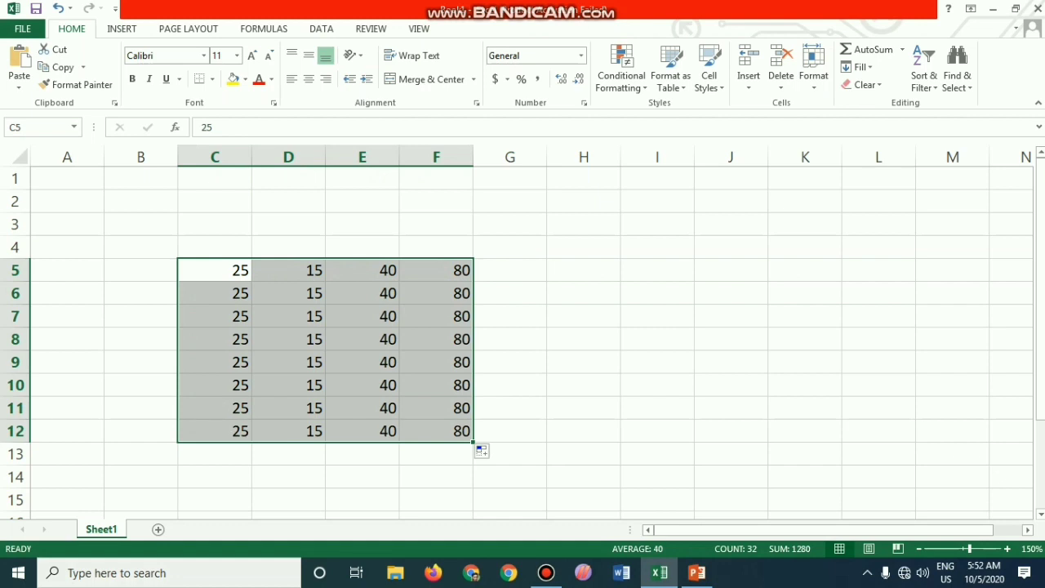
click(214, 293)
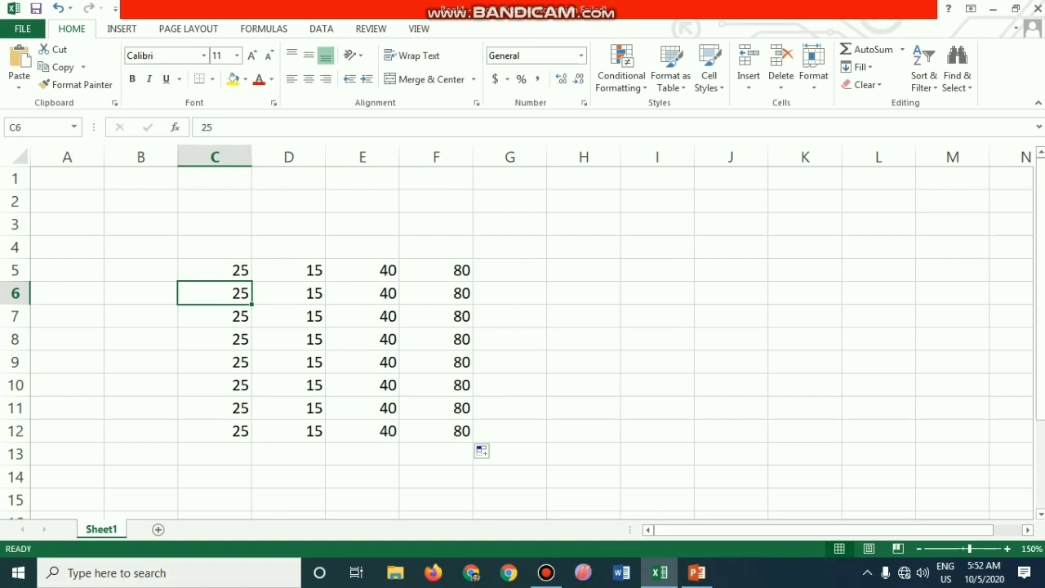
Step: Enter 25000 in C6 and 2500 in C7 so their row totals recalculate
text(25000)
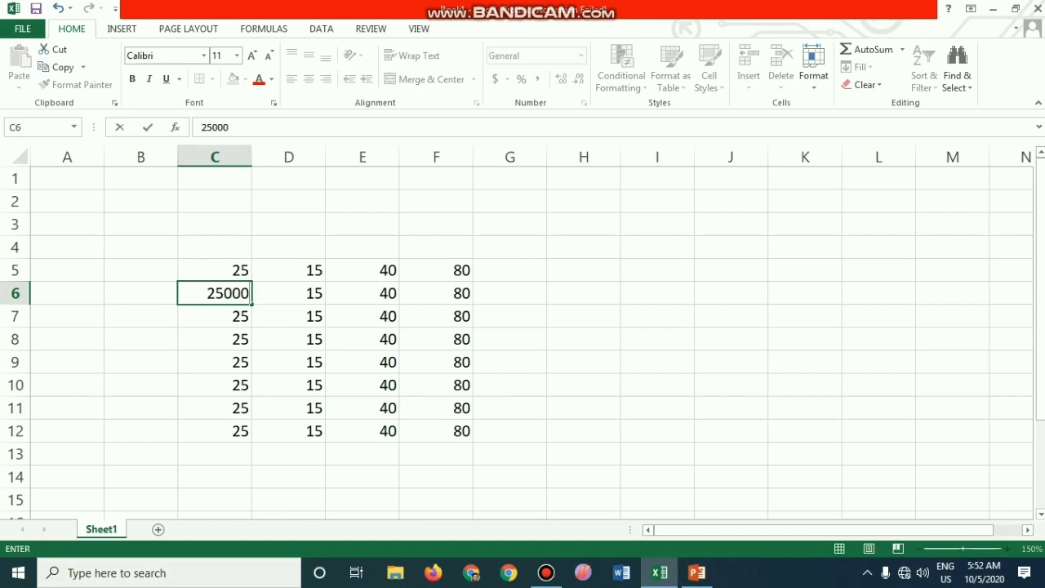
key(Return)
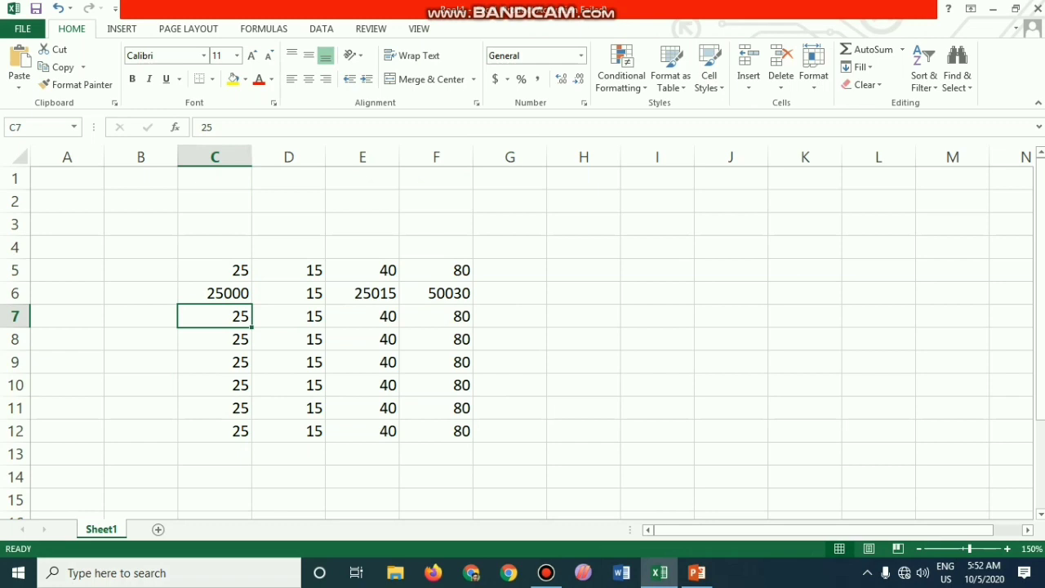
text(2500)
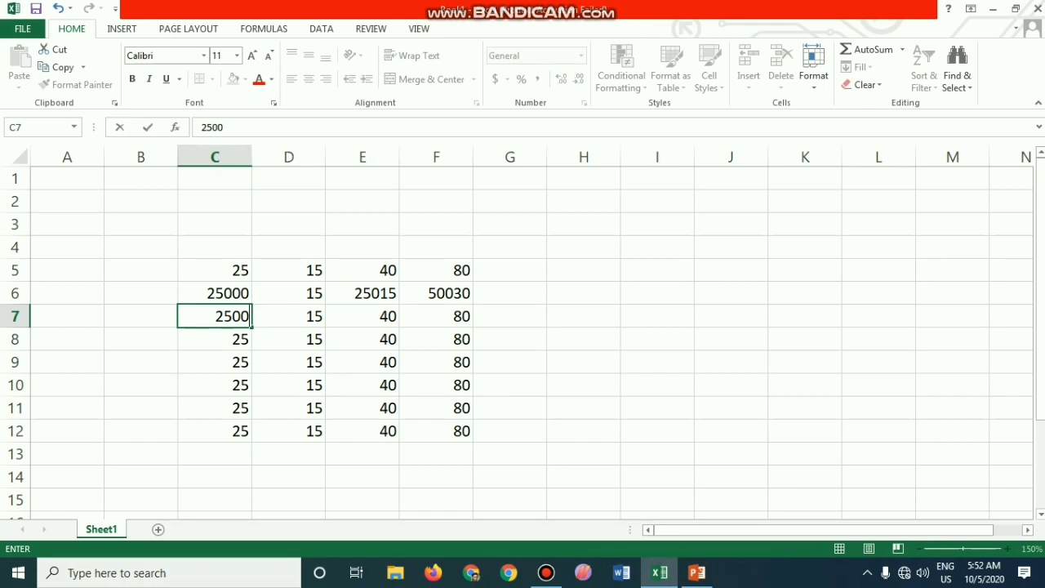
key(Return)
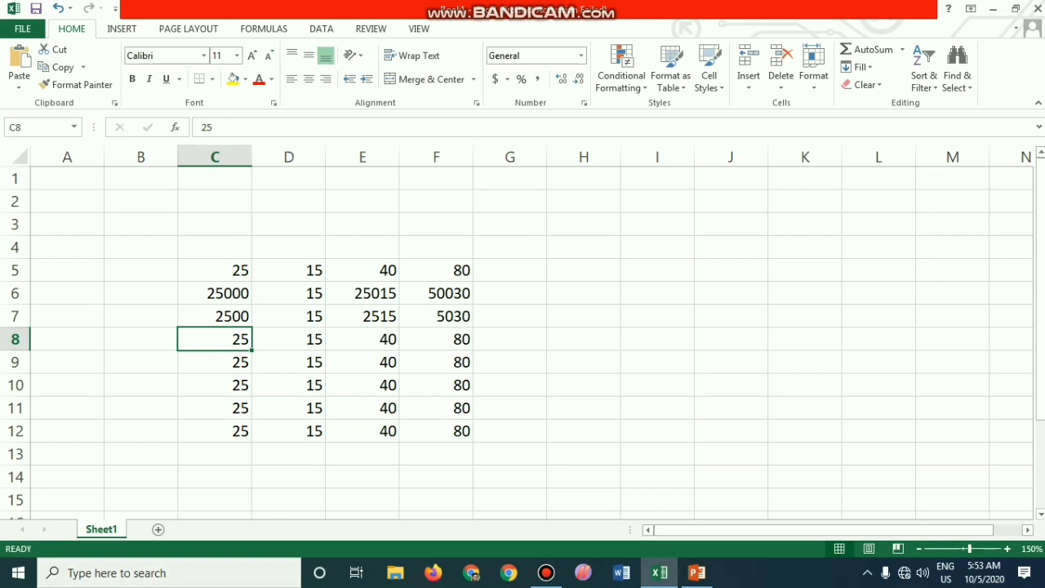
click(583, 247)
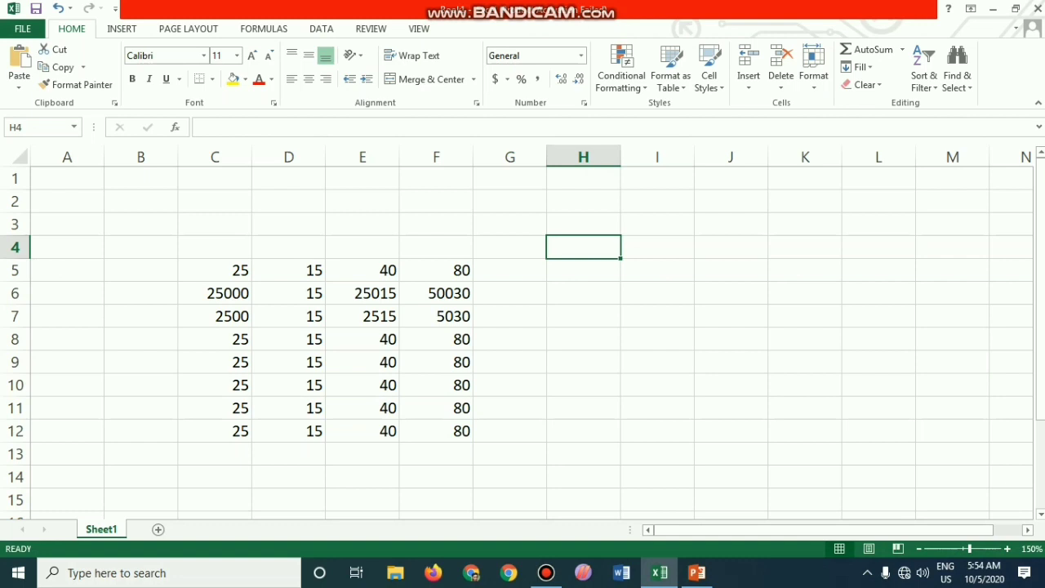
Step: Format H4 as Long Date and enter 10/05/2020, showing Monday, October 5, 2020
click(580, 54)
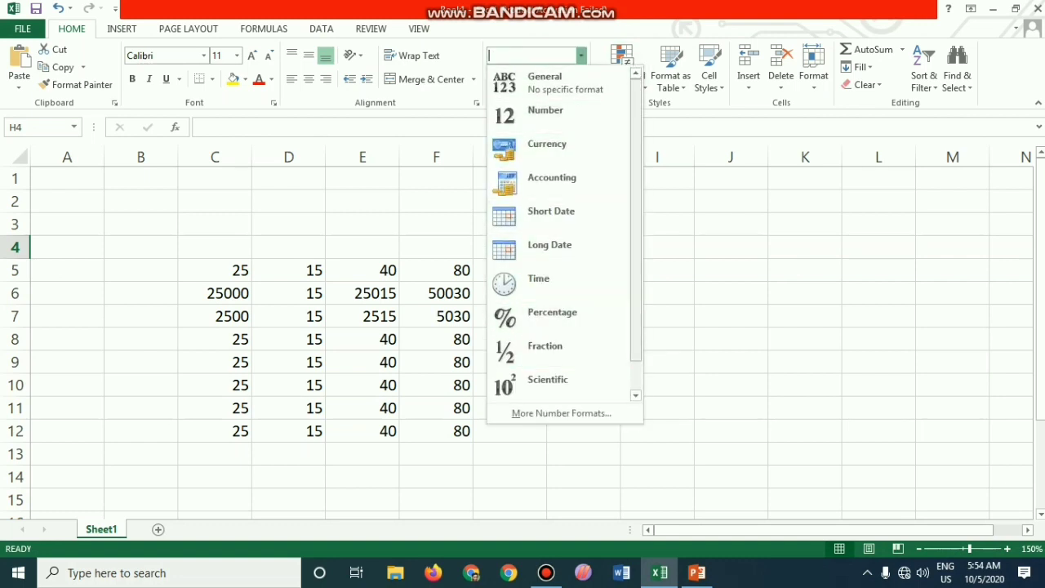
scroll(559, 218, down, 1)
scroll(559, 217, up, 1)
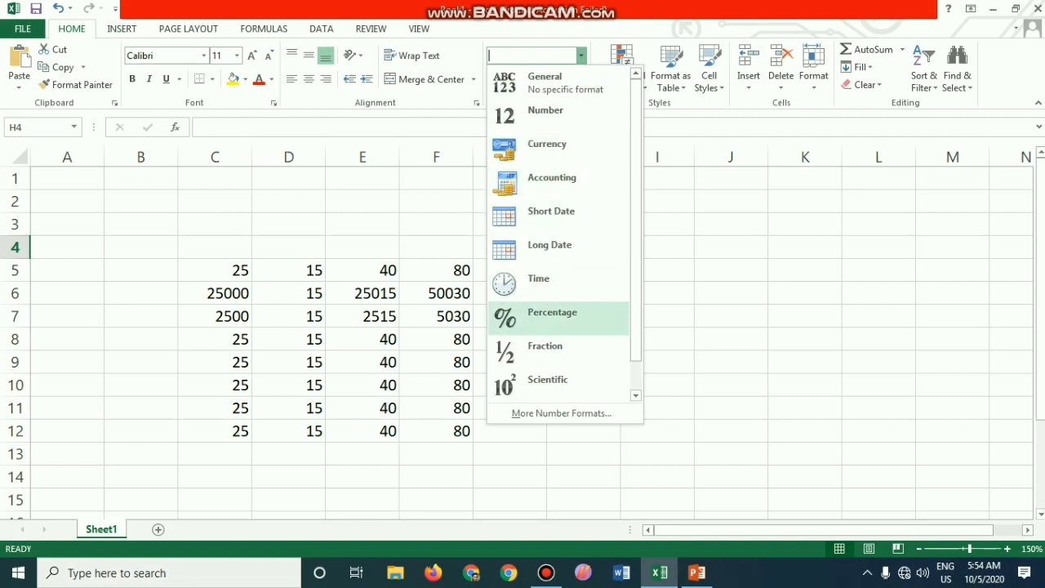
scroll(563, 351, down, 1)
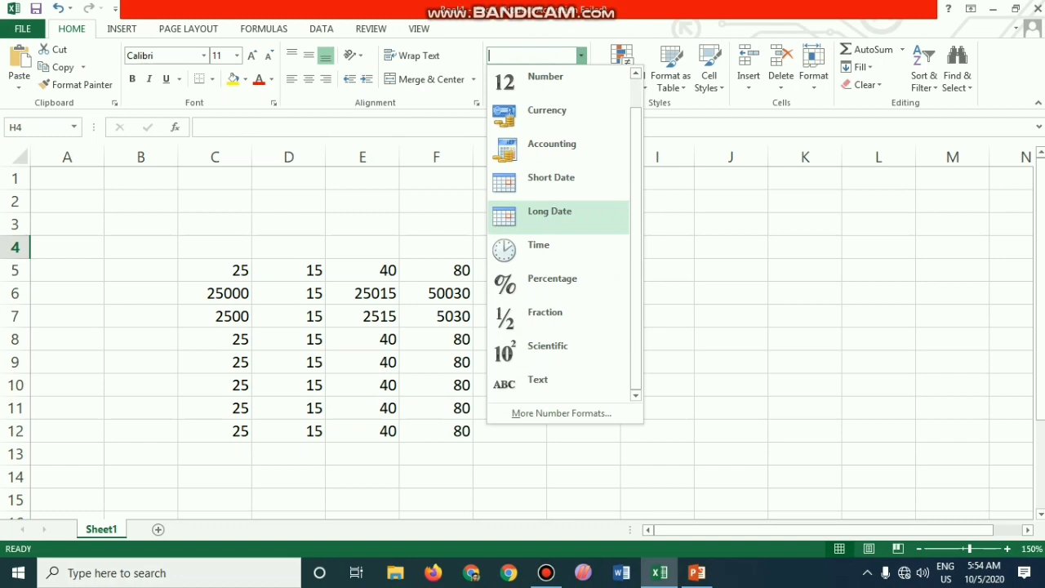
click(549, 213)
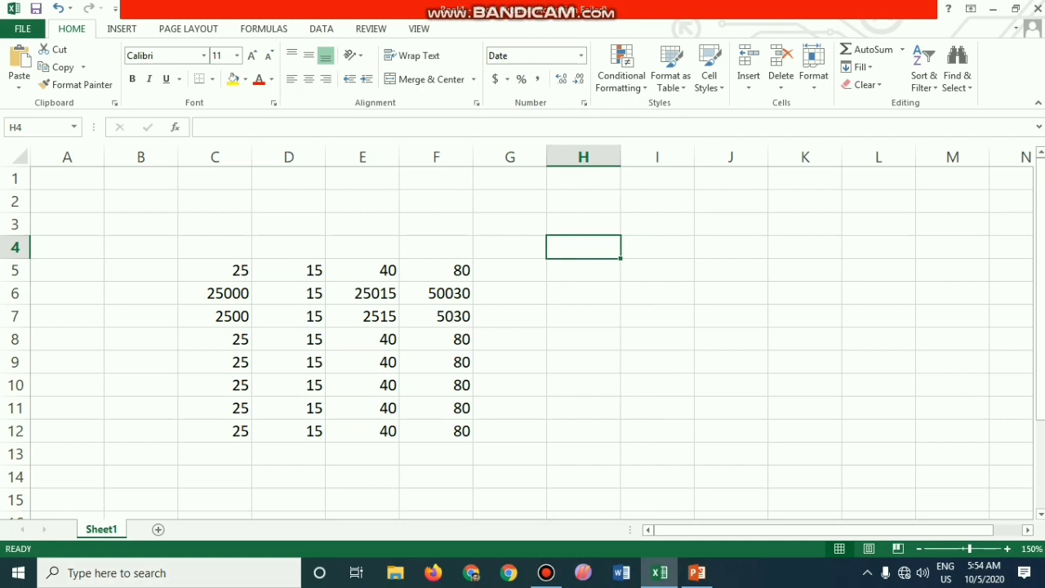
text(10)
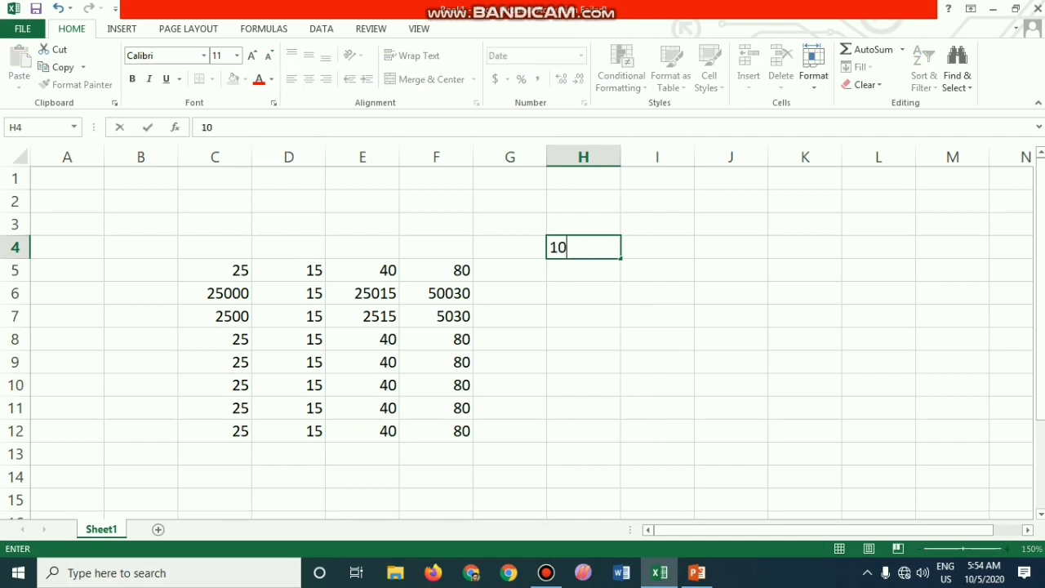
text(/05/2020)
key(Return)
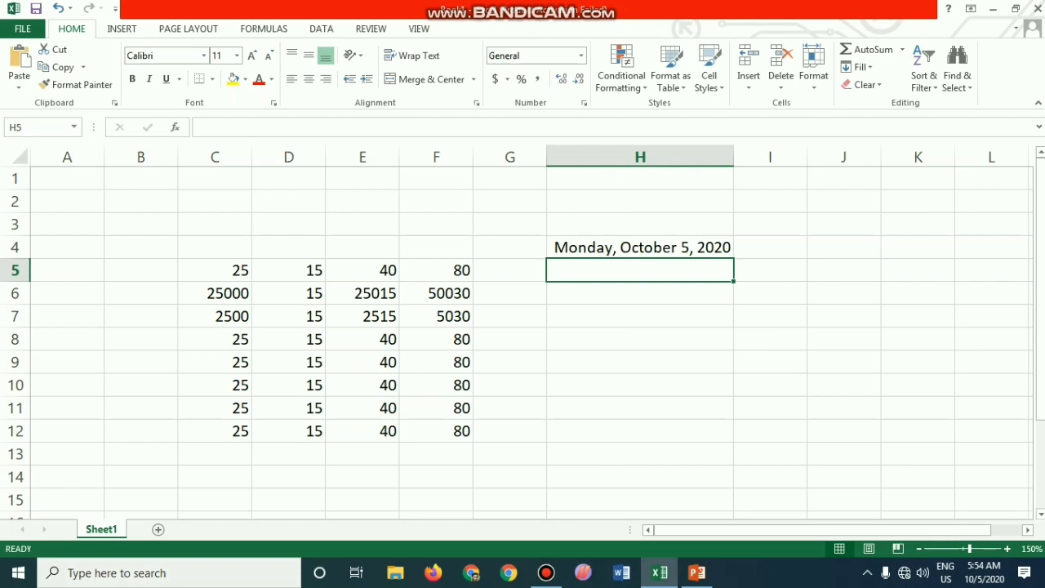
key(Up)
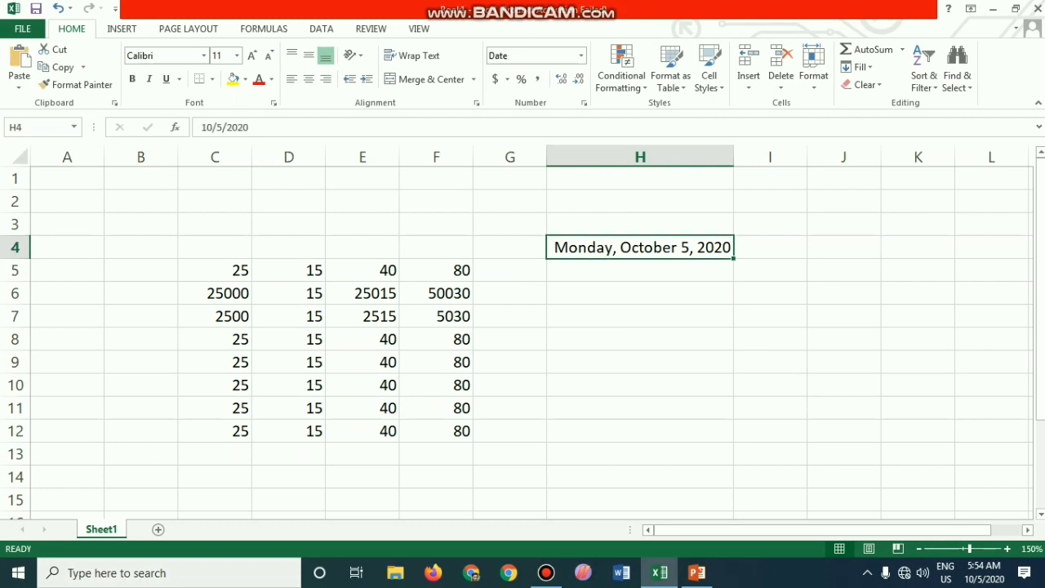
Step: Fill H4's date down to H10 (October 5–11, 2020) and autofit column H
drag(733, 258, 733, 393)
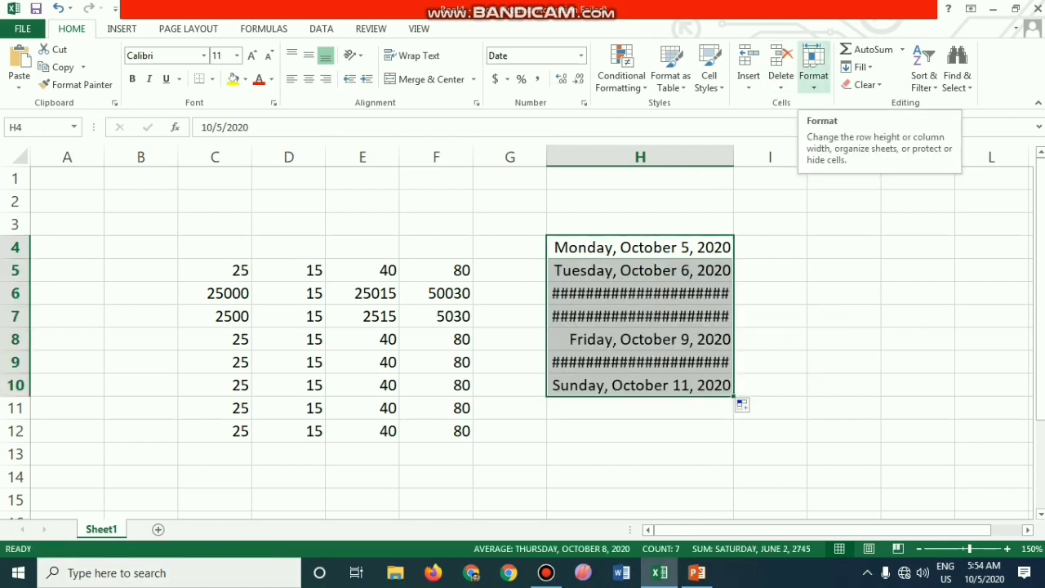
click(813, 69)
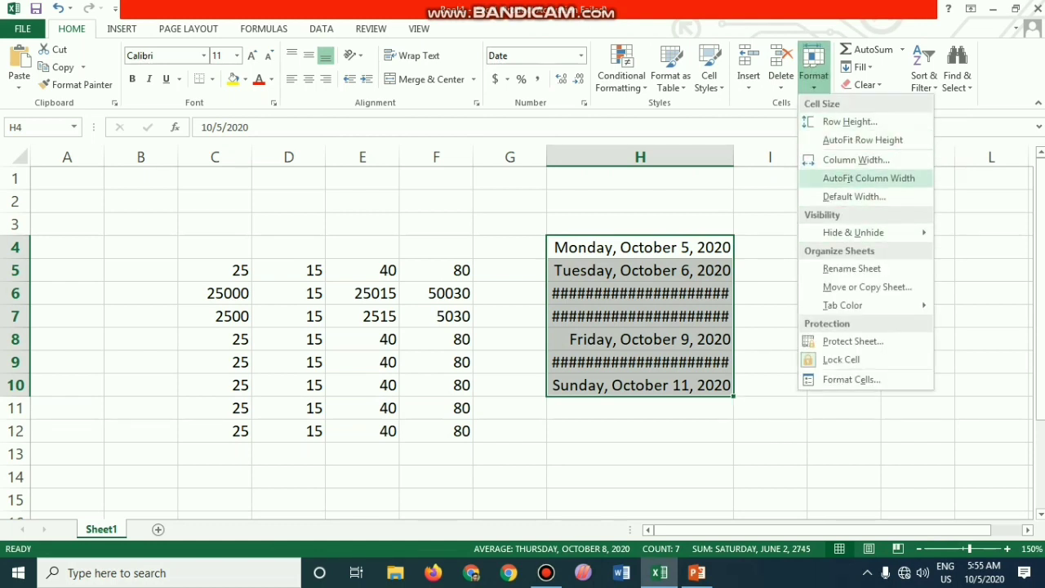
click(868, 178)
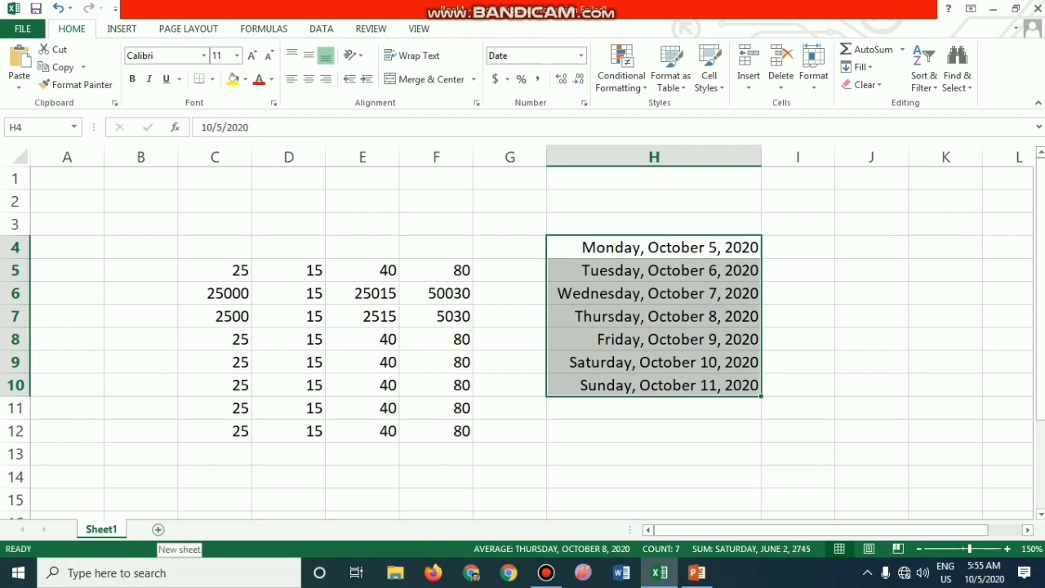
Step: Add a new sheet, rename Sheet1 to 'Simple', and switch to PowerPoint
click(159, 529)
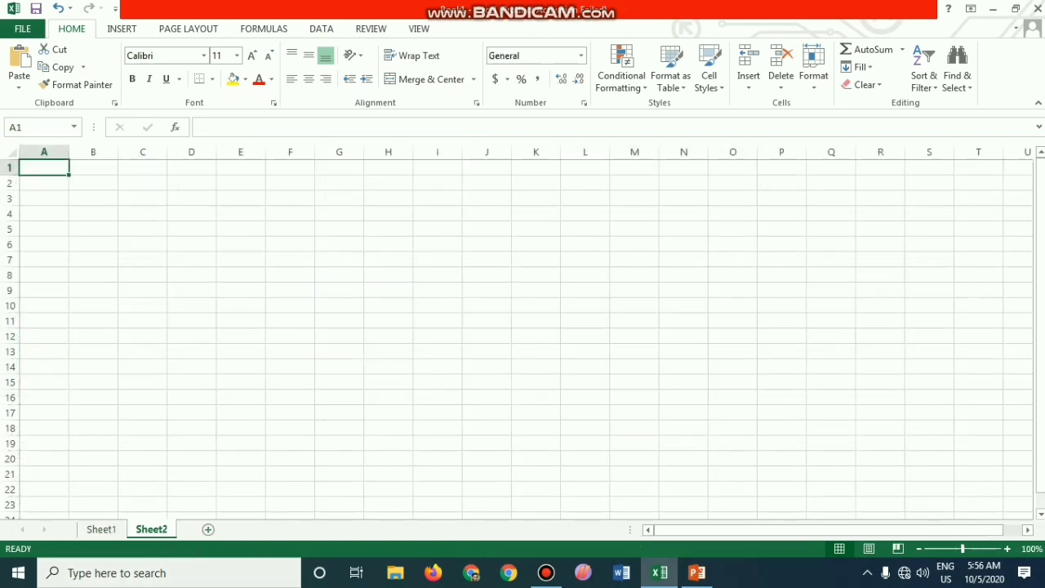
click(101, 529)
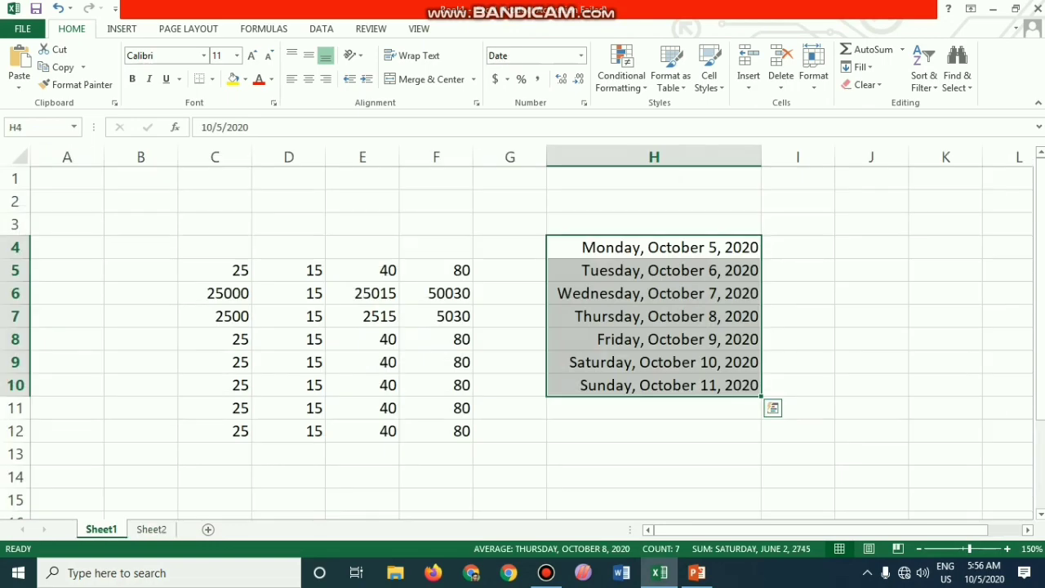
right_click(115, 529)
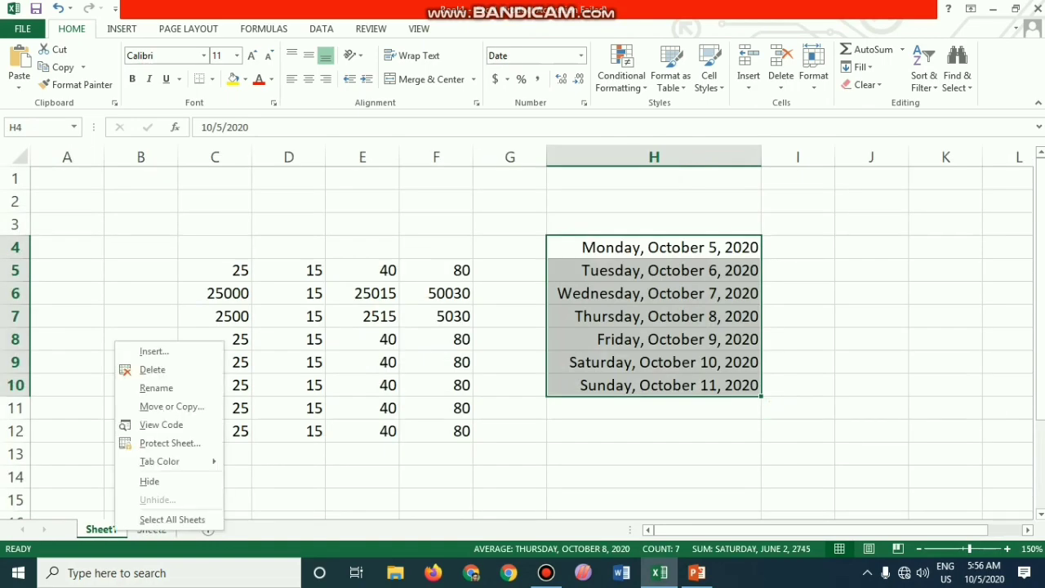
click(156, 388)
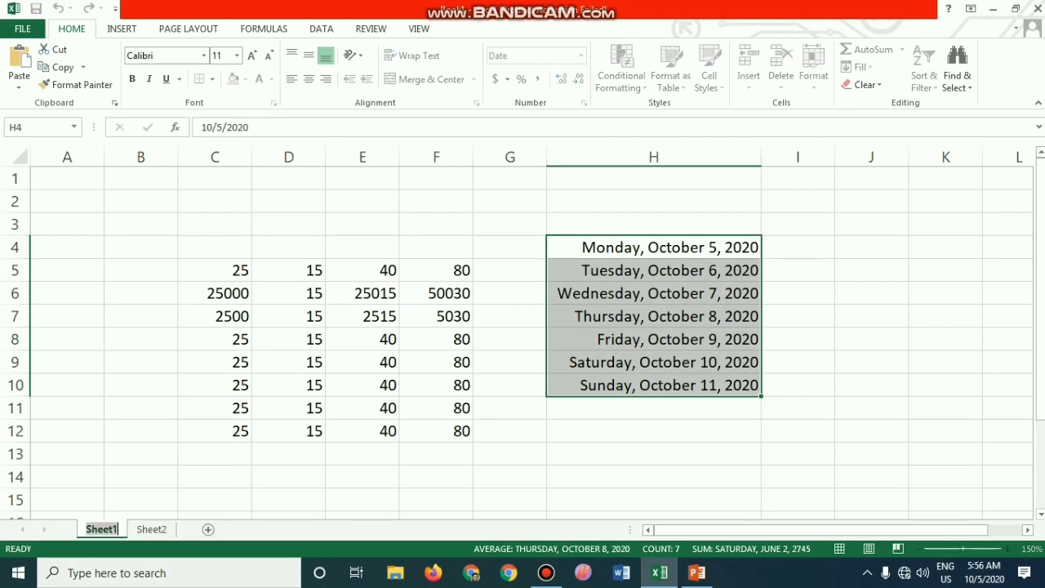
key(BackSpace)
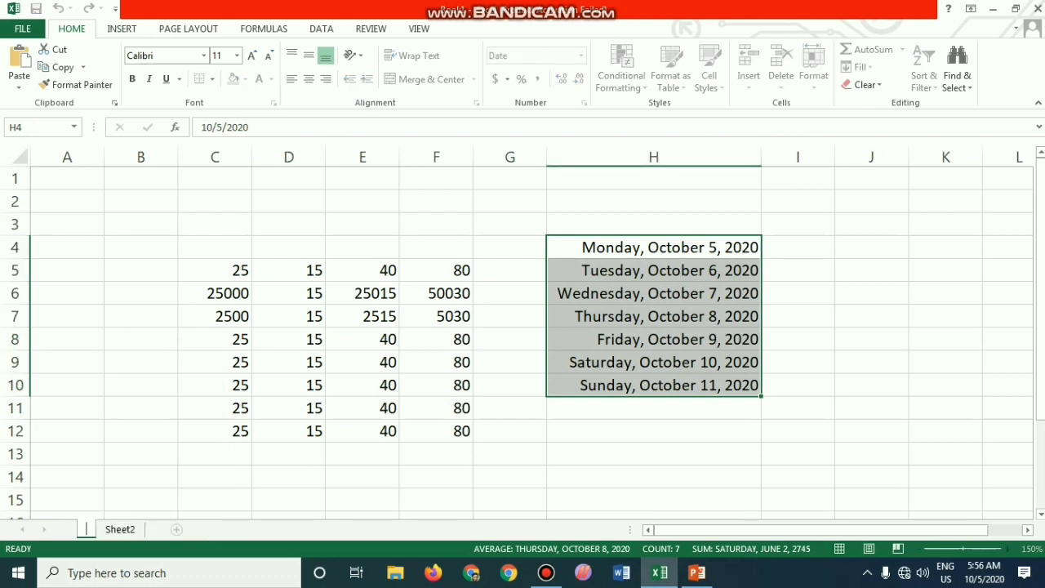
text(Simple)
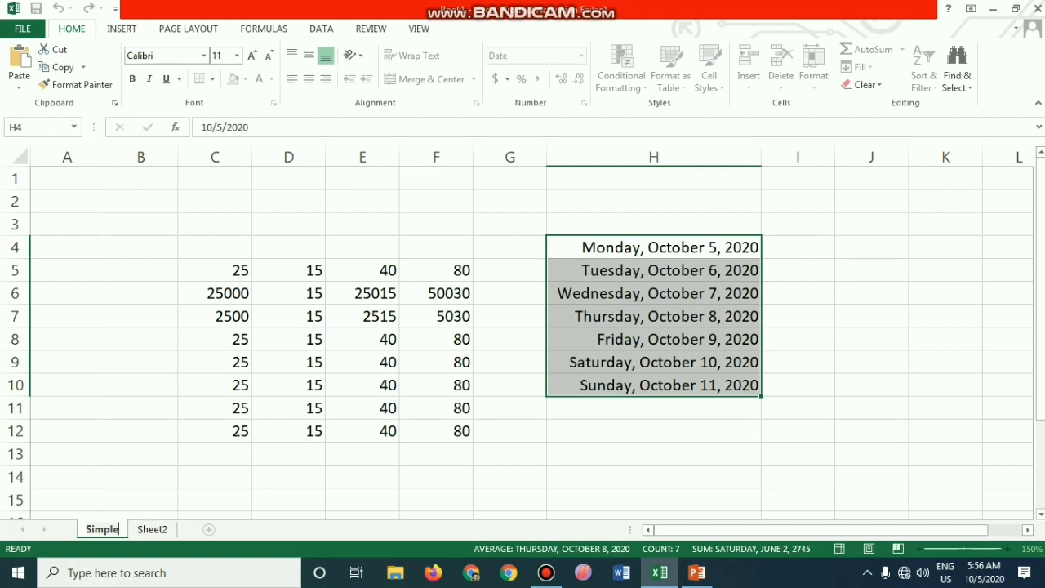
click(141, 454)
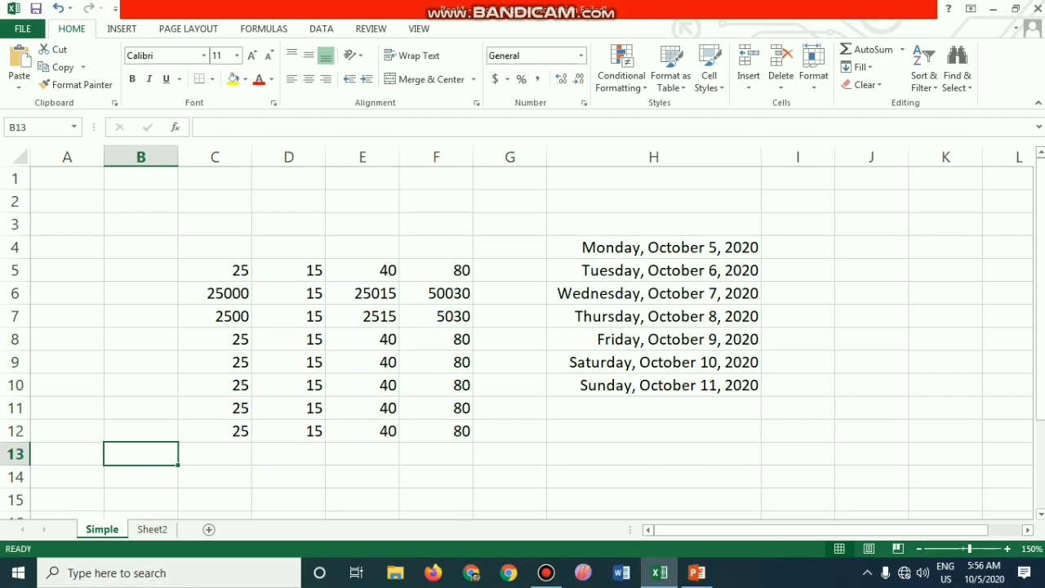
click(697, 572)
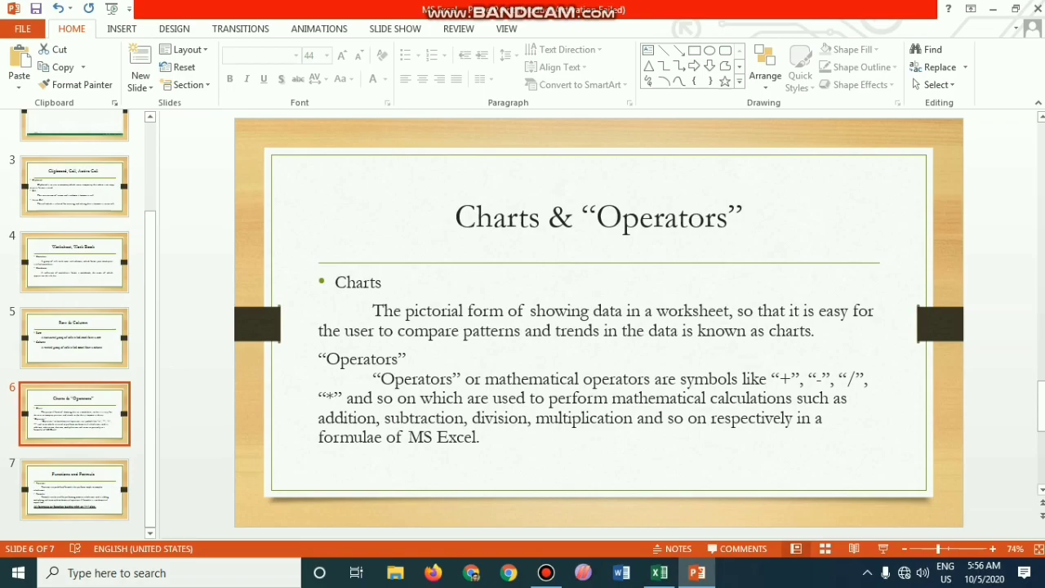
Step: Start the slide show and advance to the Worksheet, Work Book slide
key(F5)
key(Right)
key(Right)
key(Right)
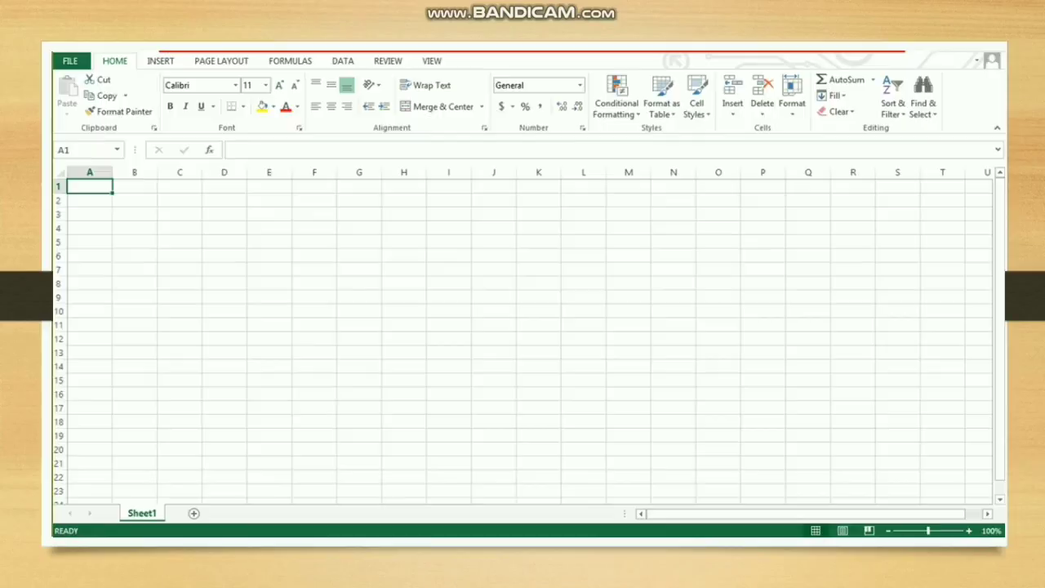